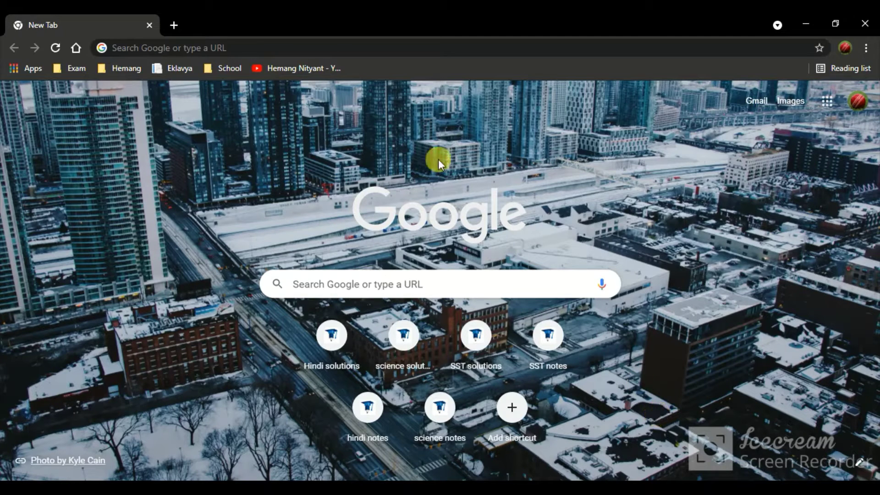
- Search Google for 'google chrome extensions' and reach the Chrome Web Store Extensions page
{"action": "left_click", "coordinate": [308, 49]}
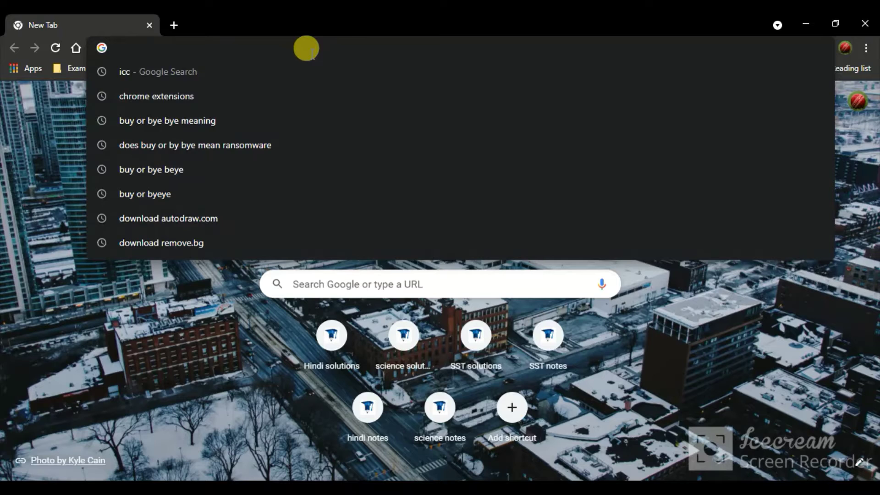
{"action": "type", "text": "google chrome extensions"}
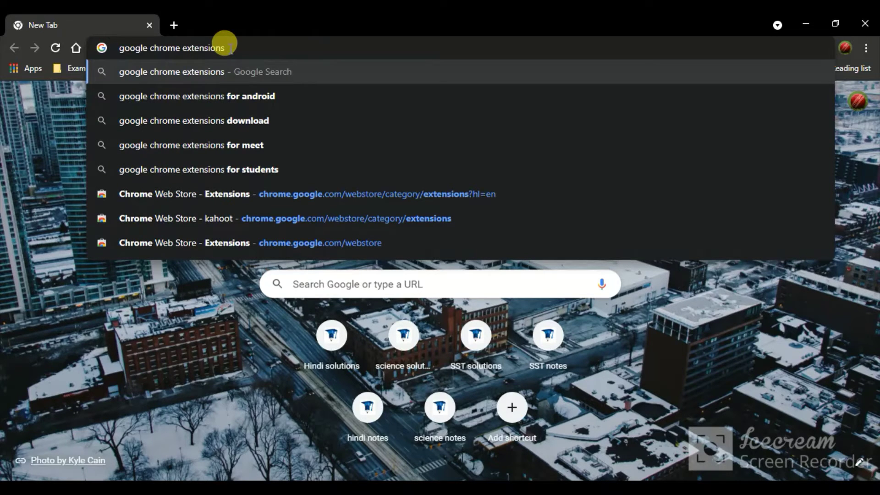
{"action": "key", "text": "Return"}
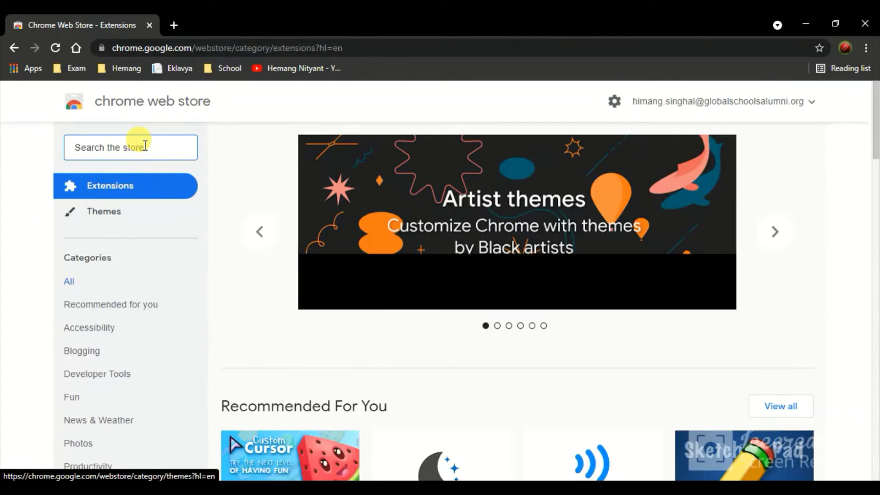
- Search the Chrome Web Store for 'keyboard shortcuts for kahoot'
{"action": "left_click", "coordinate": [145, 146]}
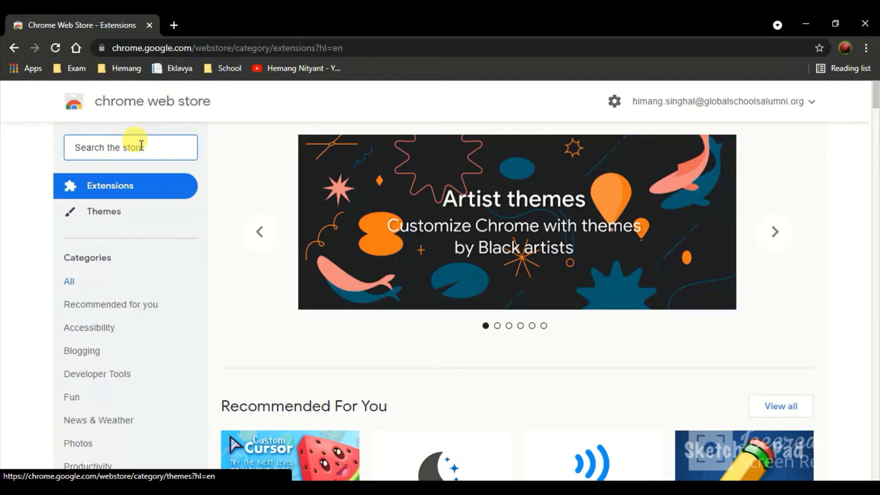
{"action": "type", "text": "Keyboa"}
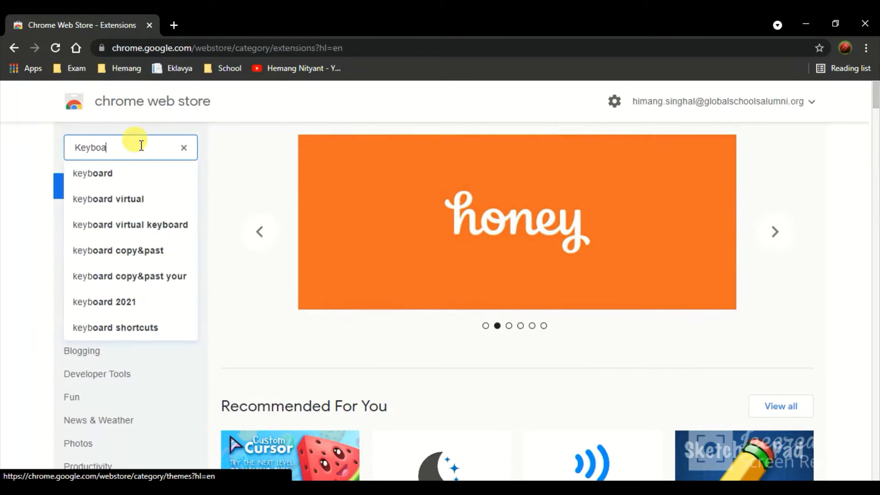
{"action": "type", "text": "rd sho"}
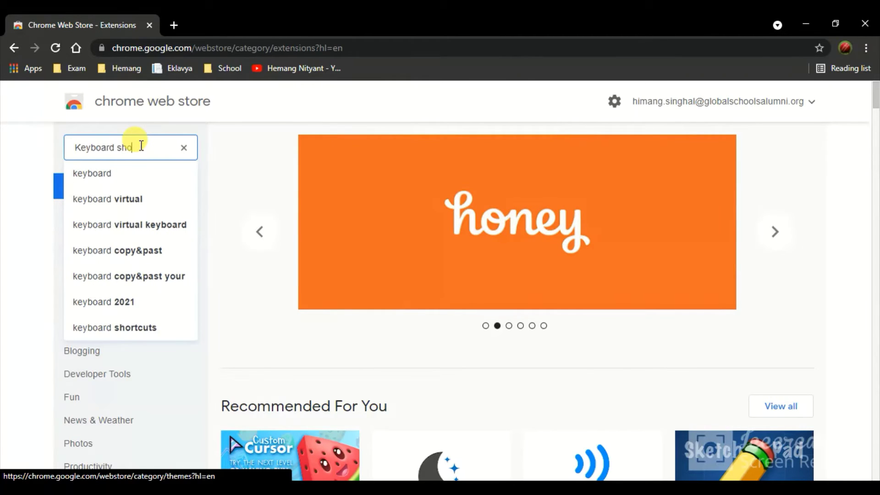
{"action": "type", "text": "rt"}
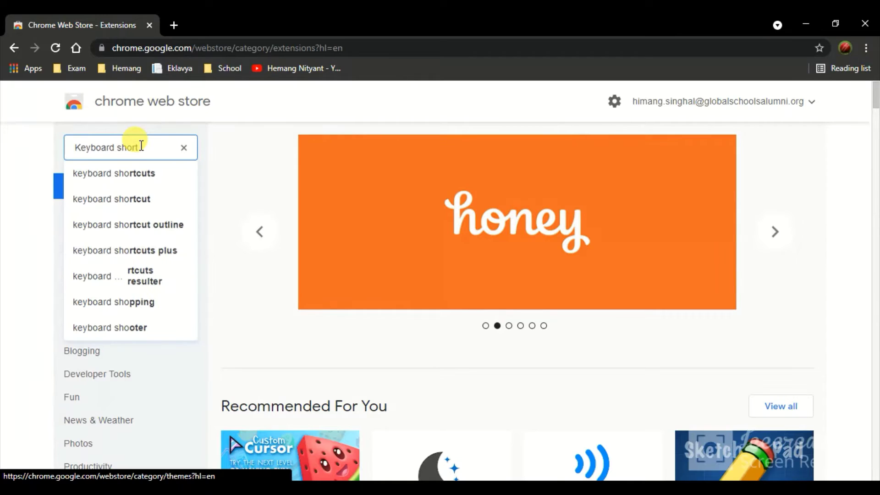
{"action": "key", "text": "Down"}
{"action": "type", "text": "f"}
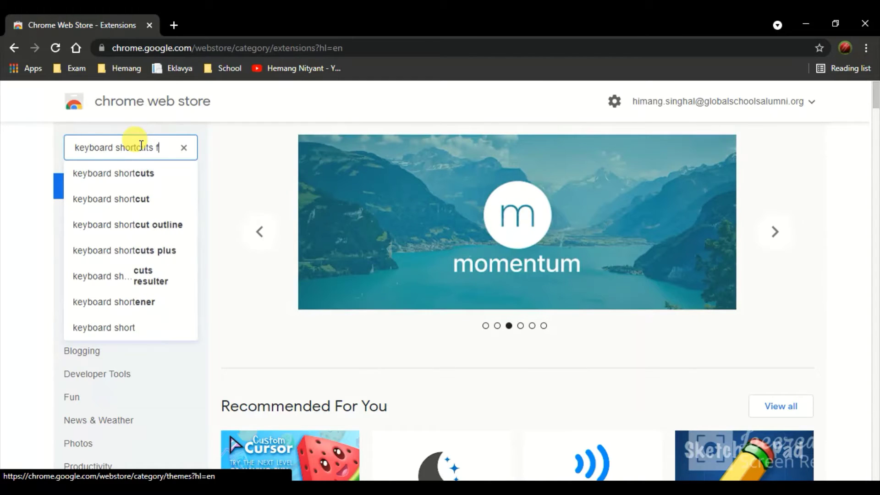
{"action": "type", "text": "or kahoot"}
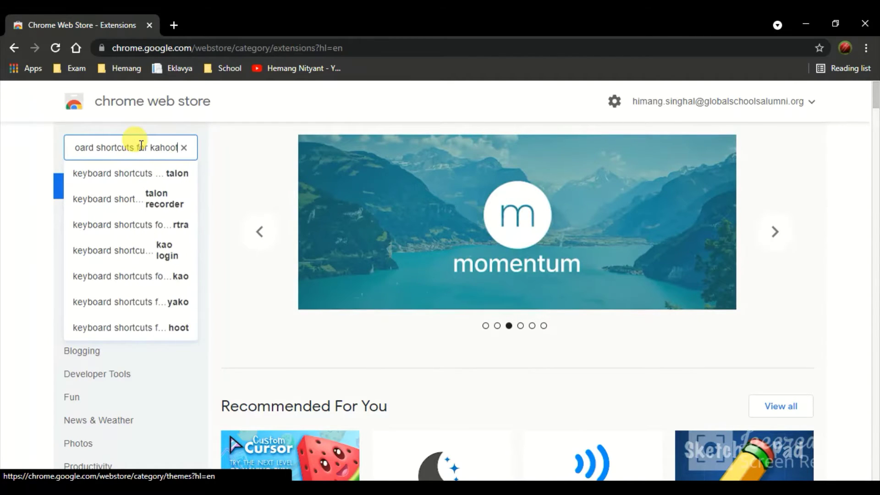
{"action": "key", "text": "Return"}
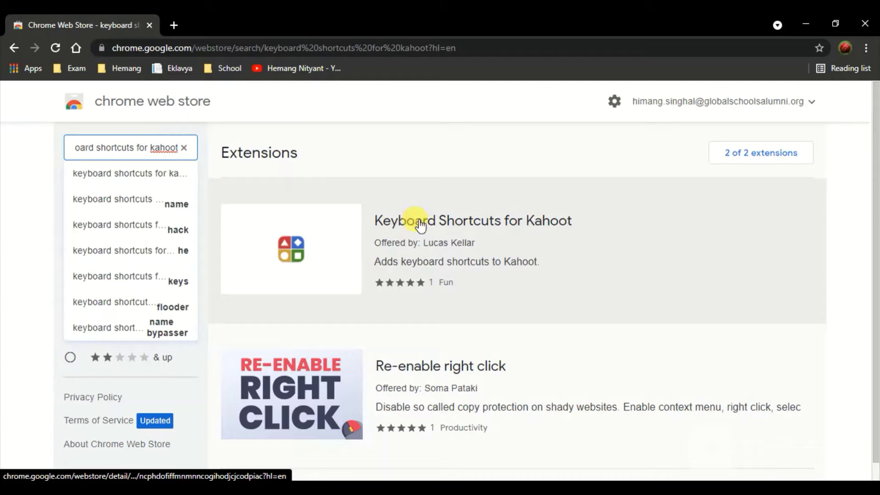
- Add the Keyboard Shortcuts for Kahoot extension to Chrome
{"action": "left_click", "coordinate": [435, 222]}
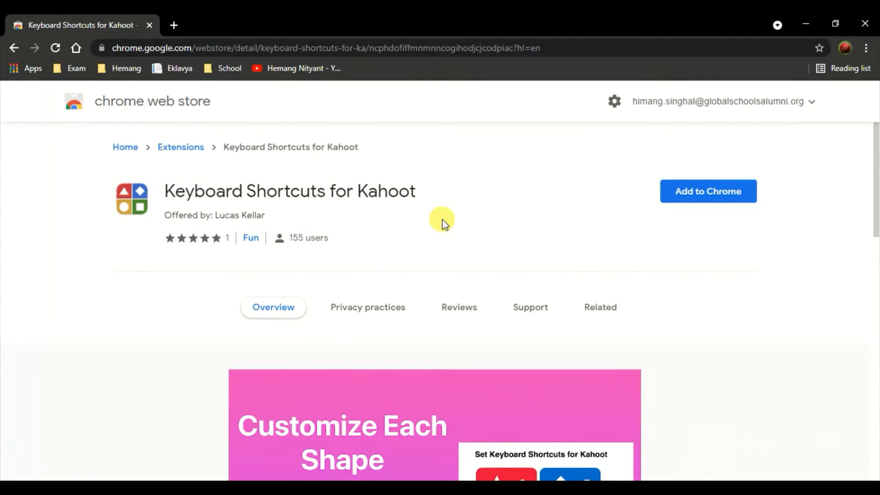
{"action": "left_click", "coordinate": [683, 198]}
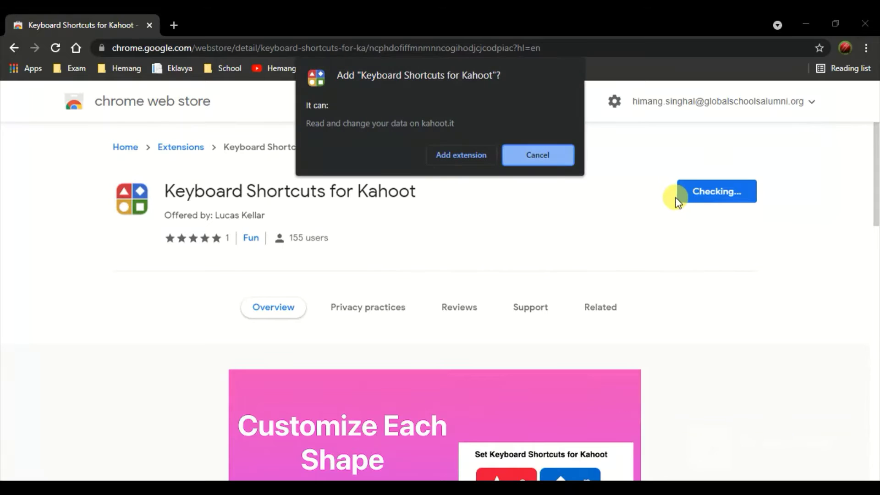
{"action": "left_click", "coordinate": [454, 154]}
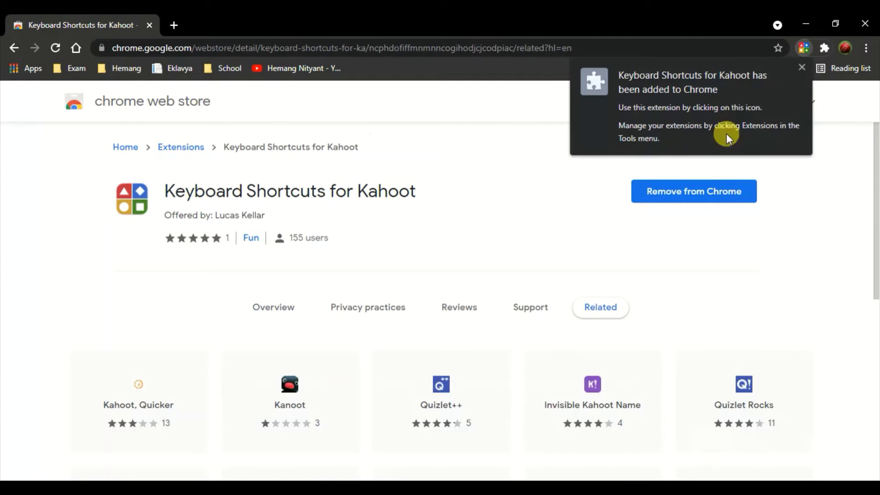
{"action": "left_click", "coordinate": [802, 68]}
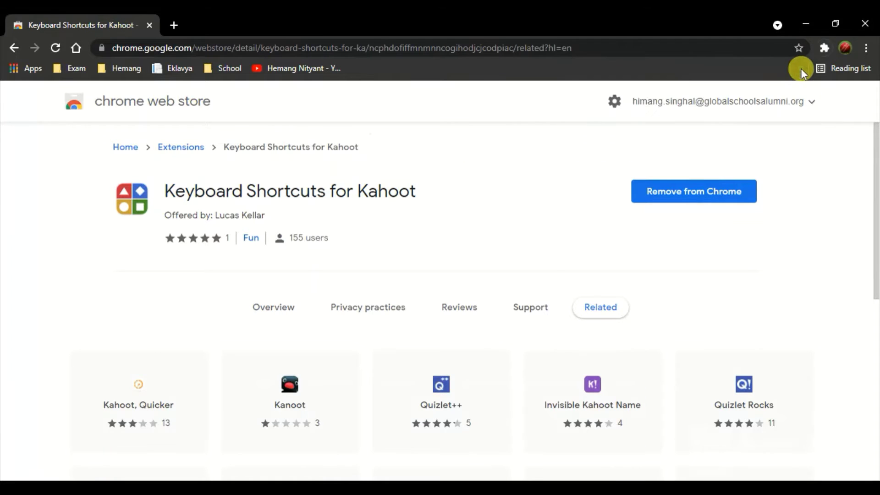
- Pin Keyboard Shortcuts for Kahoot to the toolbar from the Extensions menu
{"action": "left_click", "coordinate": [825, 49]}
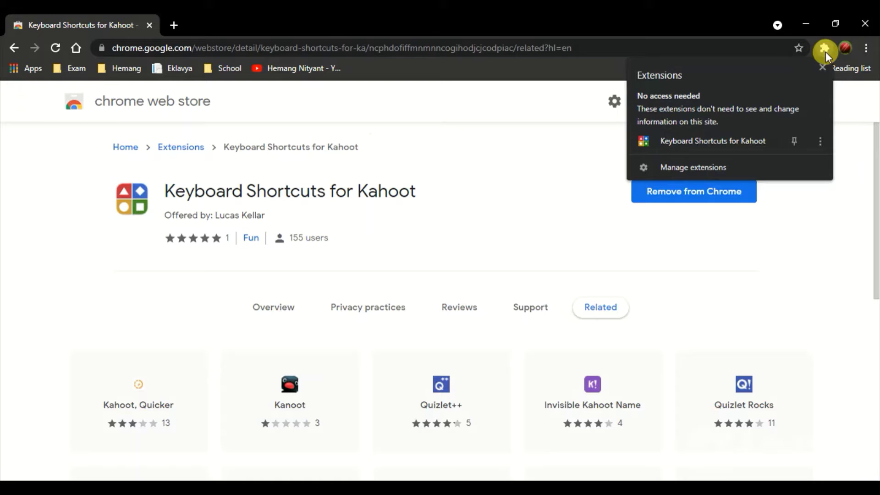
{"action": "left_click", "coordinate": [795, 138]}
{"action": "left_click", "coordinate": [522, 131]}
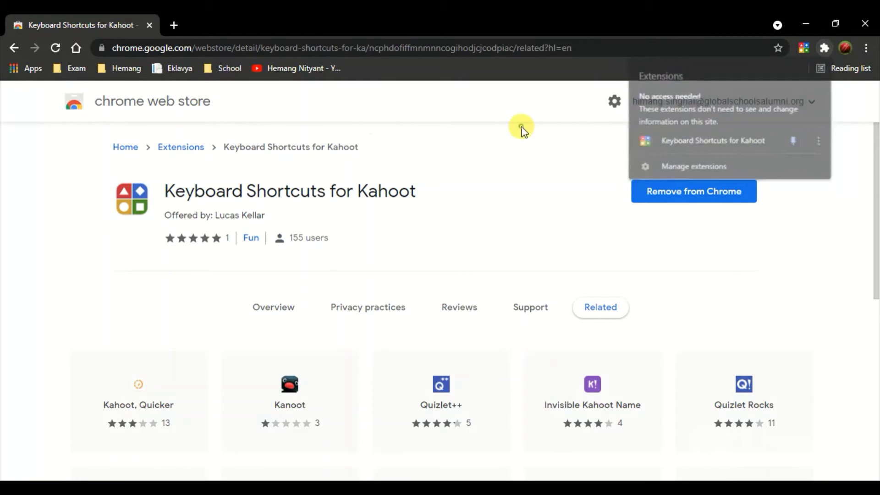
- Map the four Kahoot answer shortcuts to keys 1, 2, 3 and 4
{"action": "left_click", "coordinate": [802, 50]}
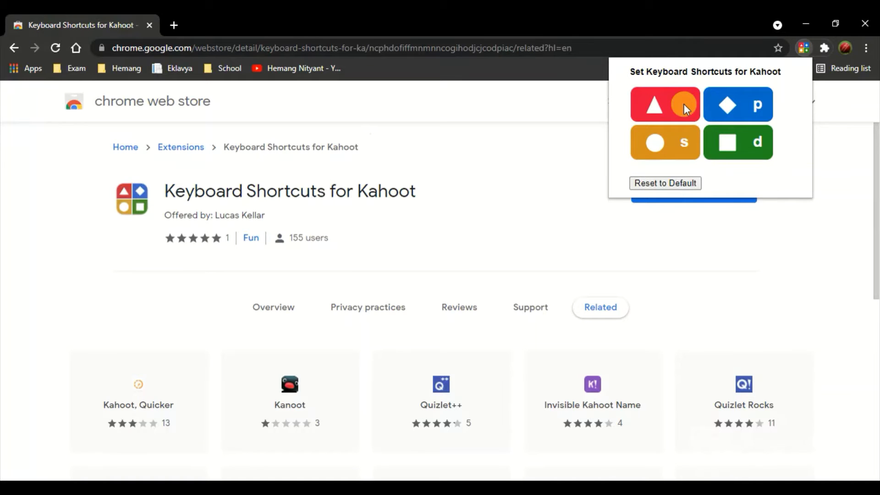
{"action": "type", "text": "1"}
{"action": "type", "text": "2"}
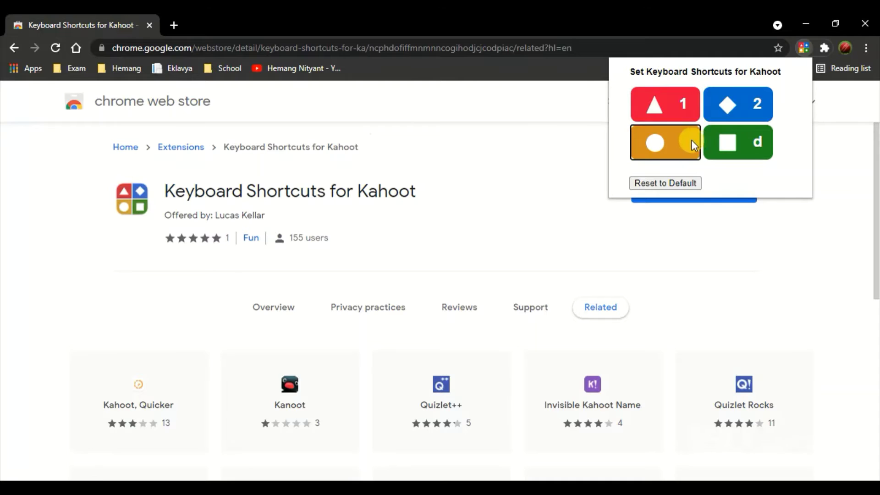
{"action": "type", "text": "3"}
{"action": "left_click", "coordinate": [747, 138]}
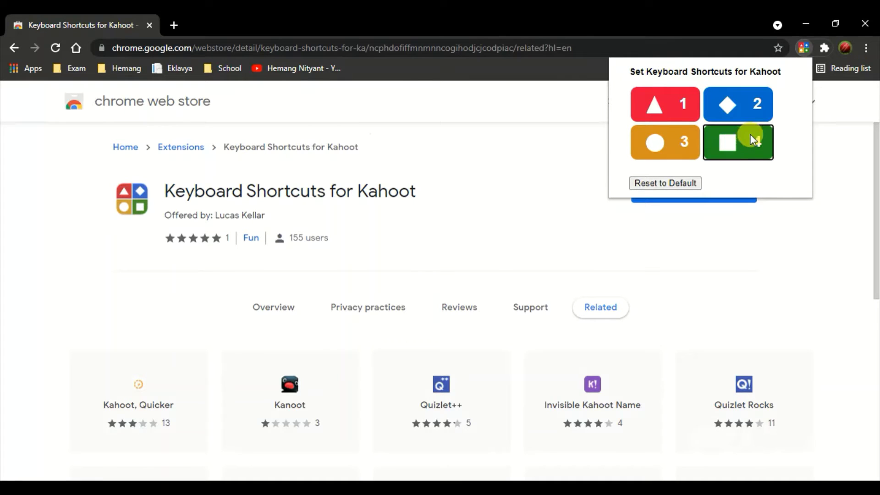
{"action": "type", "text": "4"}
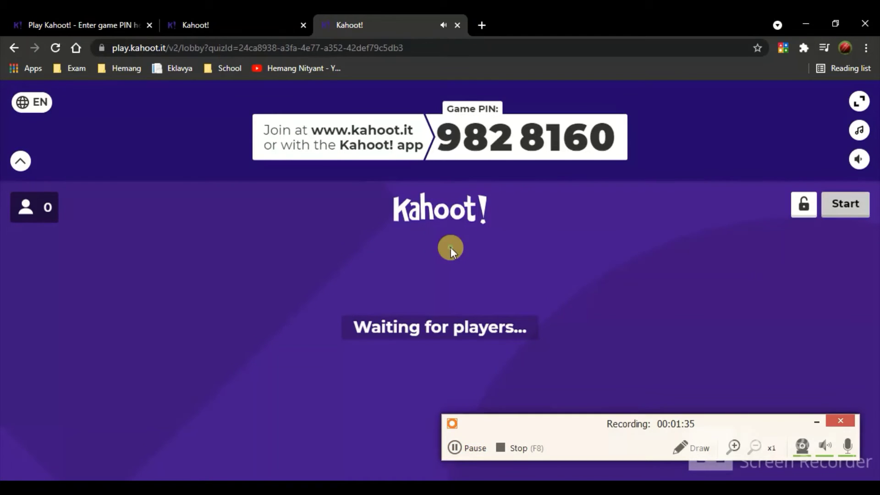
- On the kahoot.it tab, enter game PIN 9828160 to join
{"action": "left_click", "coordinate": [814, 421]}
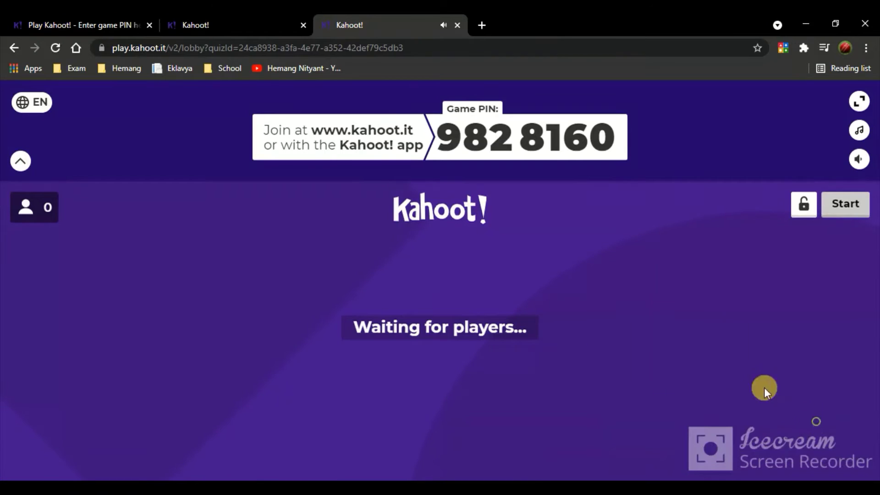
{"action": "left_click", "coordinate": [256, 23]}
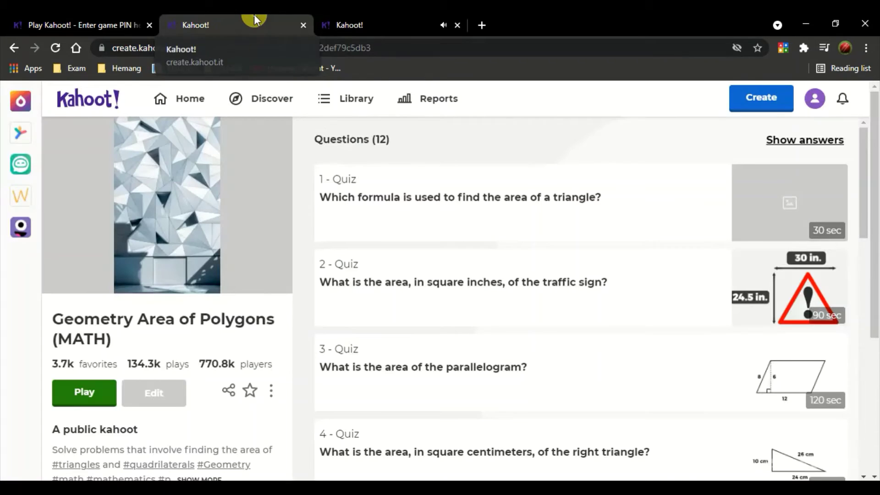
{"action": "left_click", "coordinate": [6, 23]}
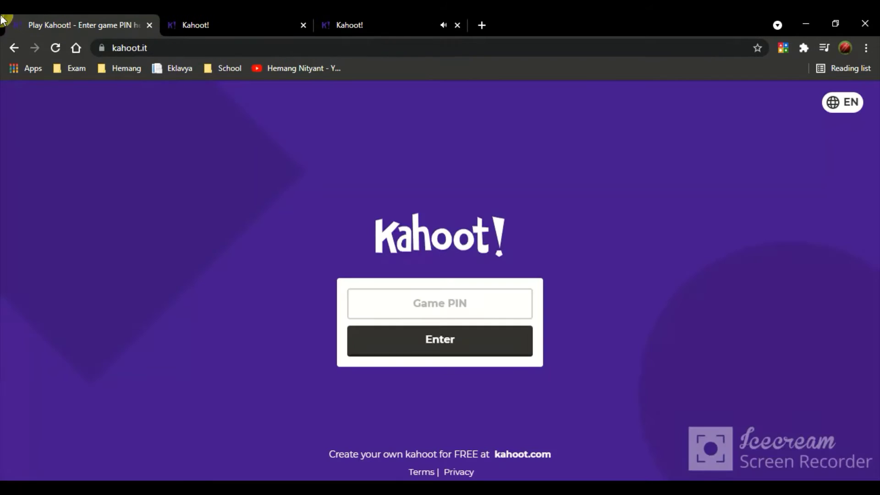
{"action": "left_click", "coordinate": [452, 293]}
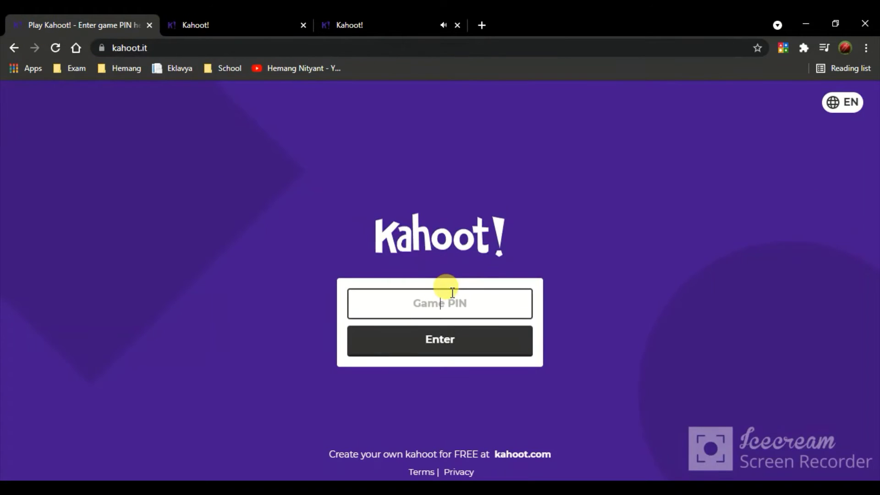
{"action": "left_click", "coordinate": [457, 328]}
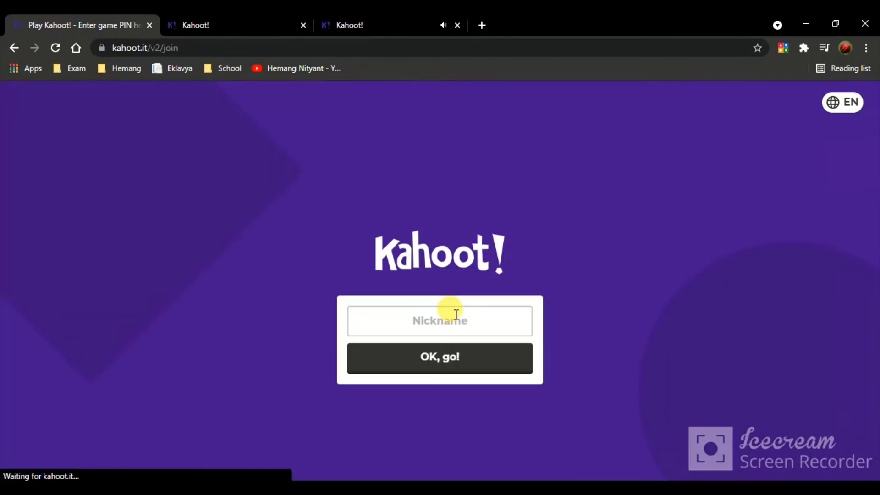
- Join with nickname 'yant' and return to the host lobby showing one player
{"action": "left_click", "coordinate": [456, 316]}
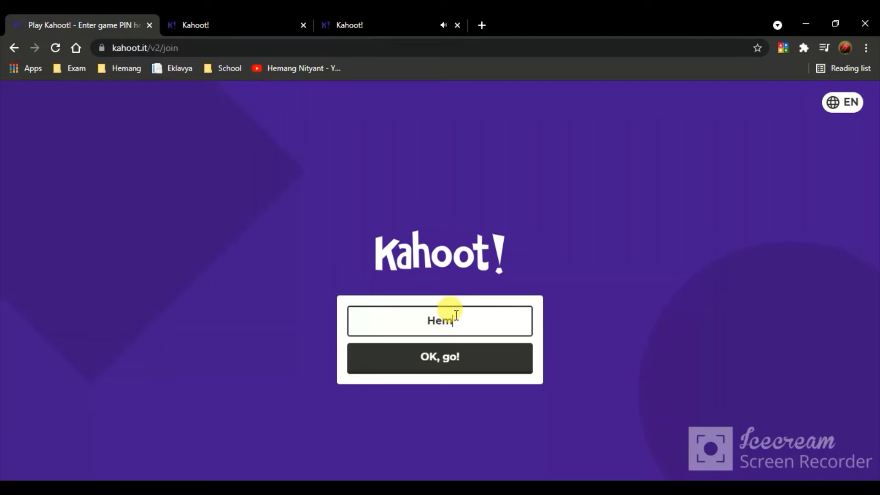
{"action": "type", "text": "ya"}
{"action": "type", "text": "nt"}
{"action": "left_click", "coordinate": [453, 356]}
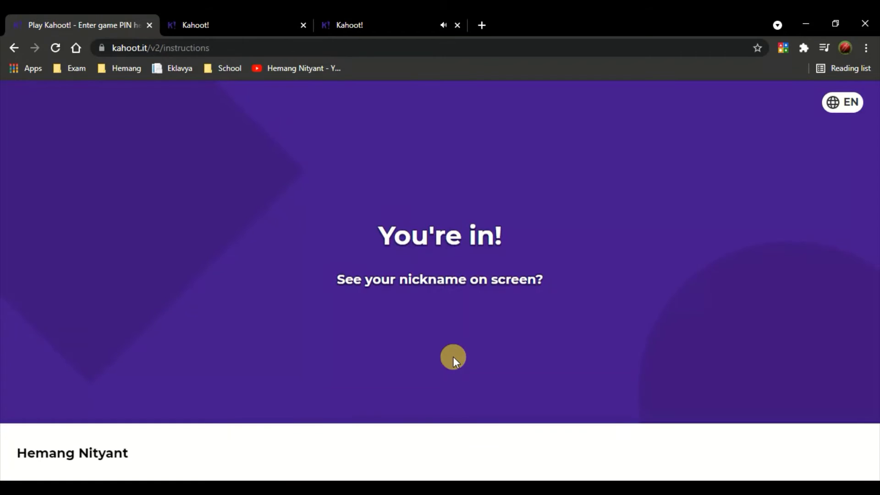
{"action": "left_click", "coordinate": [413, 23]}
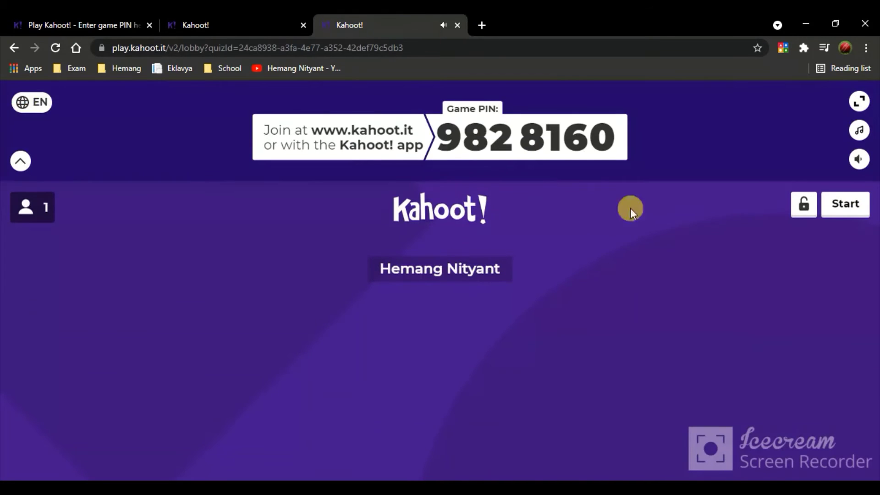
- Start the game and answer question 1 with shortcut key 4, marked Incorrect
{"action": "left_click", "coordinate": [853, 212]}
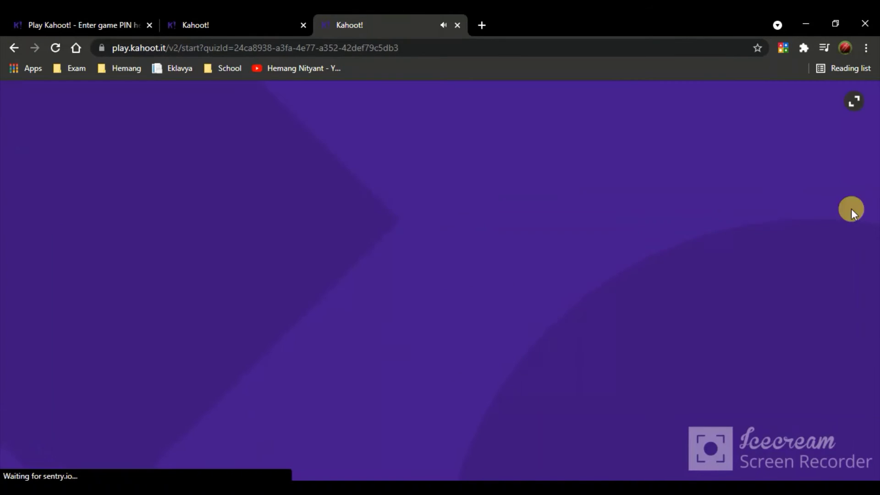
{"action": "left_click", "coordinate": [62, 16]}
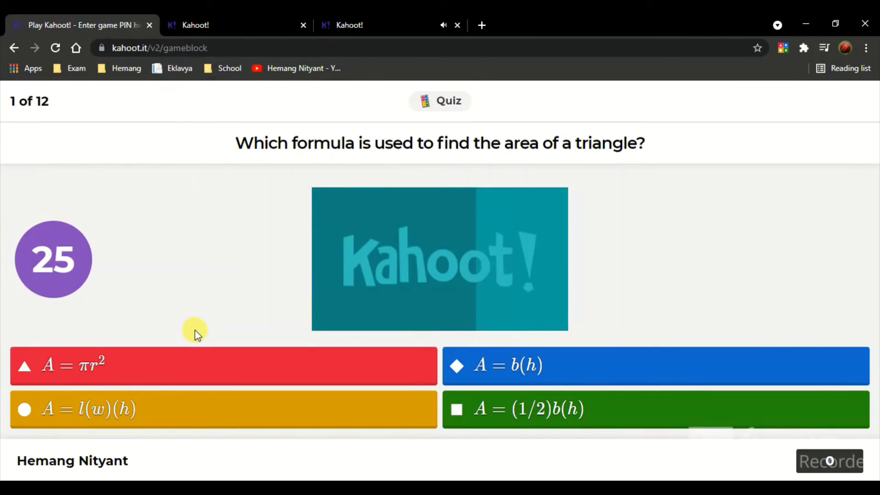
{"action": "left_click", "coordinate": [790, 44]}
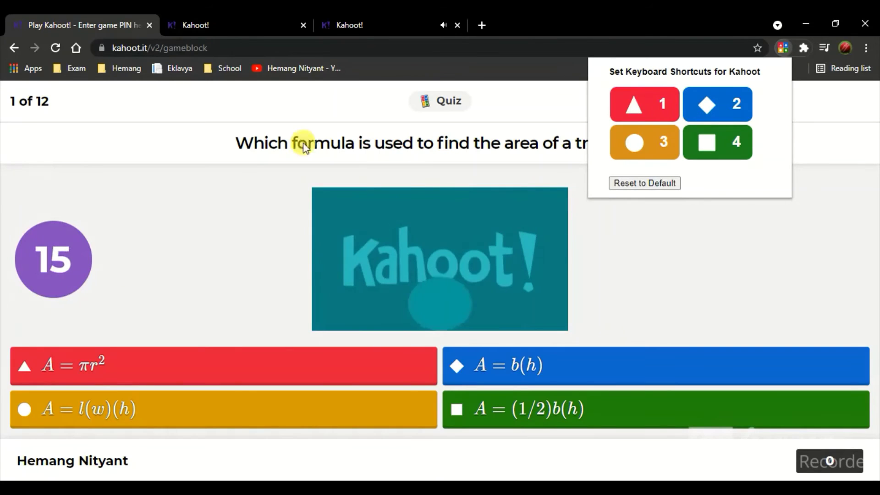
{"action": "left_click", "coordinate": [247, 165]}
{"action": "key", "text": "4"}
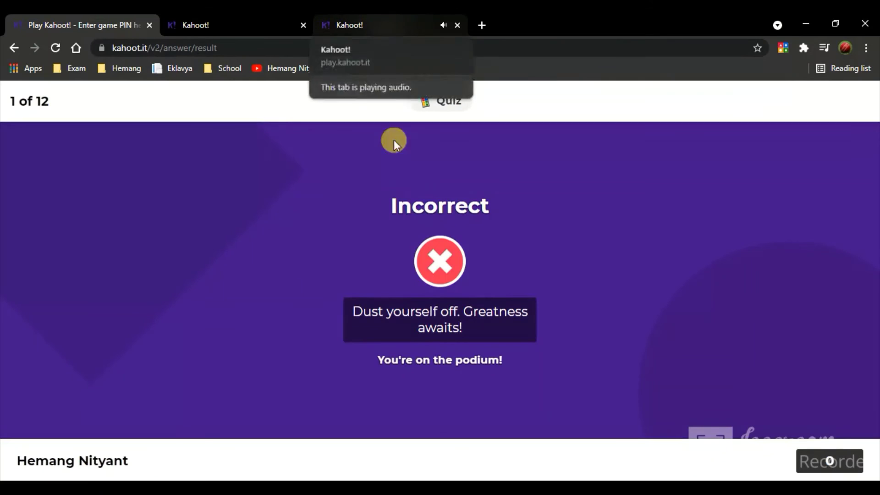
- Advance the host past the scoreboard to question 2, then return to the player tab
{"action": "left_click", "coordinate": [463, 438]}
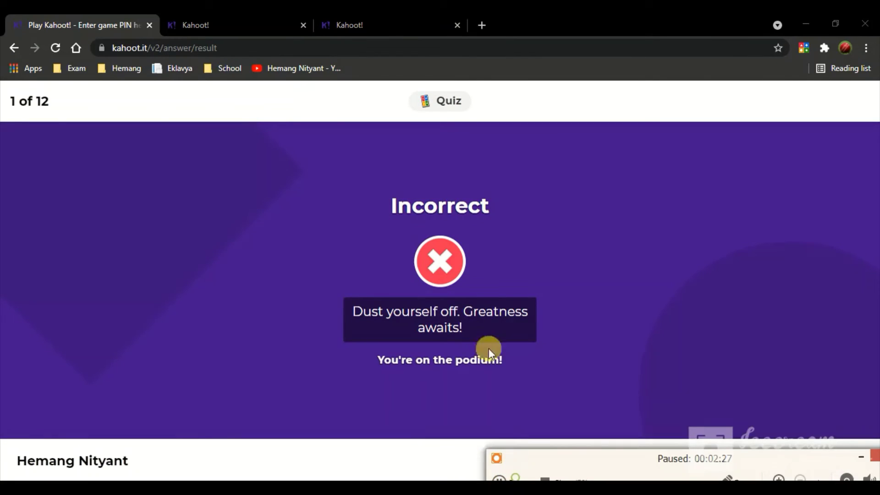
{"action": "left_click", "coordinate": [381, 23]}
{"action": "left_click", "coordinate": [845, 186]}
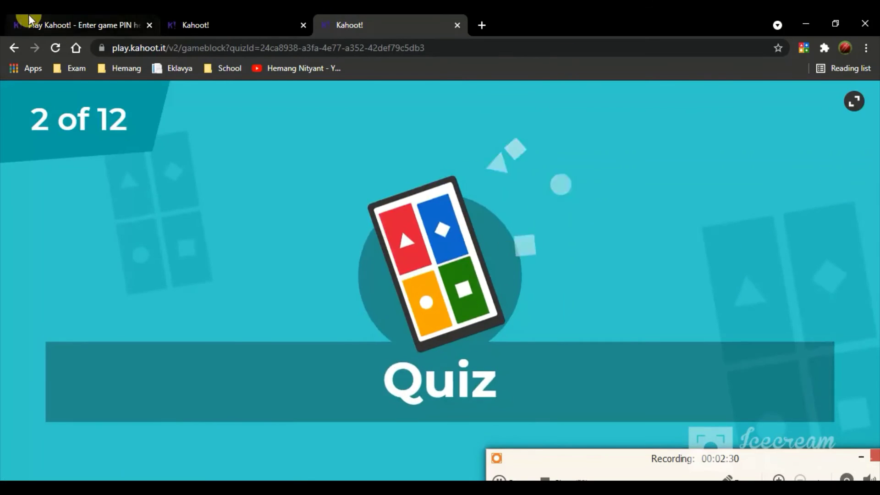
{"action": "left_click", "coordinate": [22, 18]}
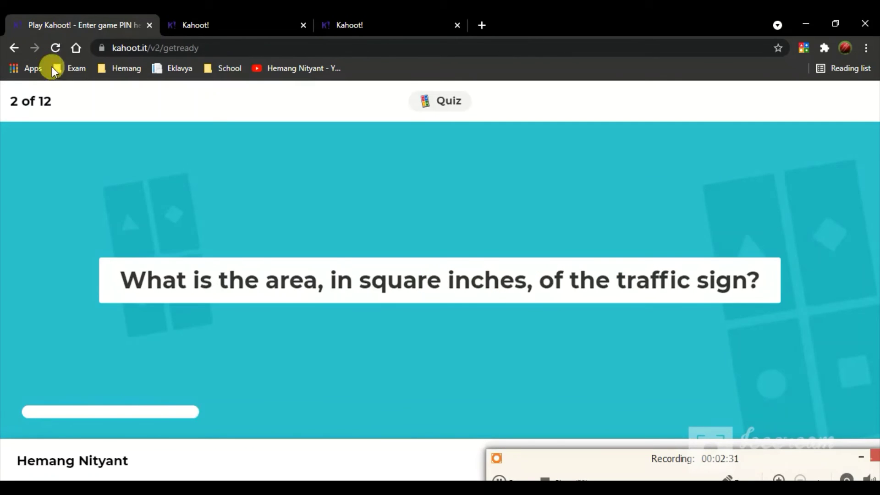